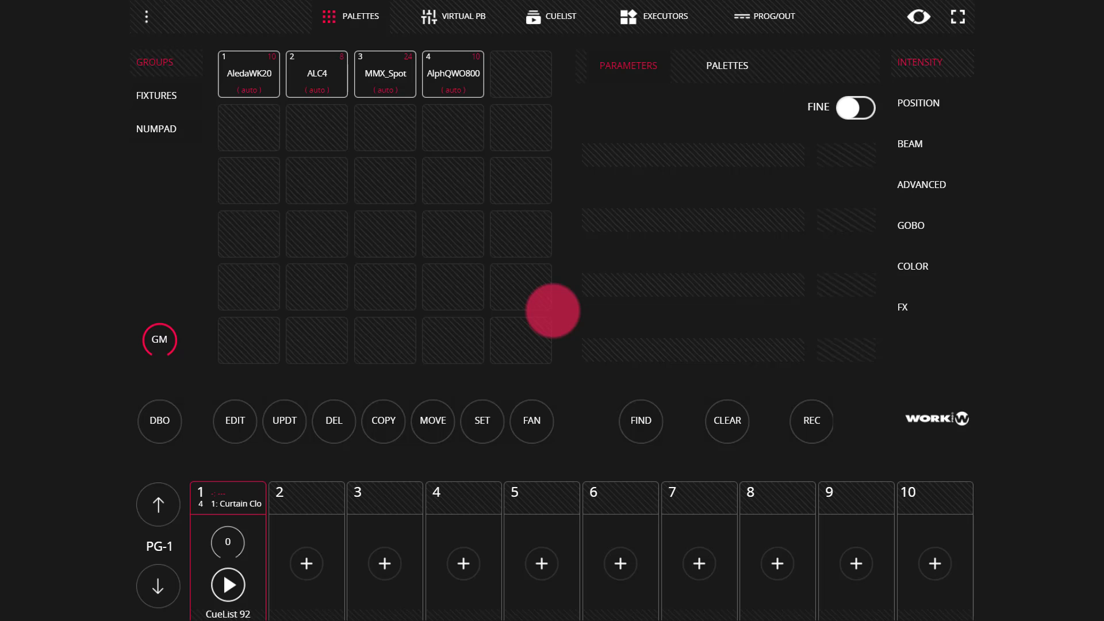
# Step: Open the MIDI & OSC settings of the lighting console
pyautogui.click(142, 22)
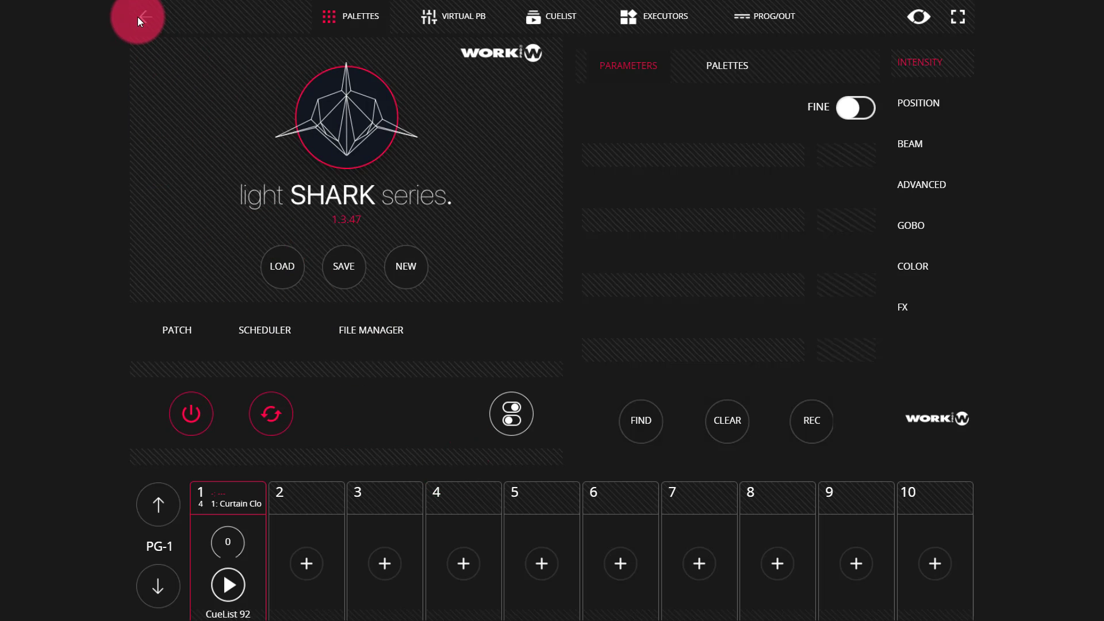
pyautogui.click(528, 417)
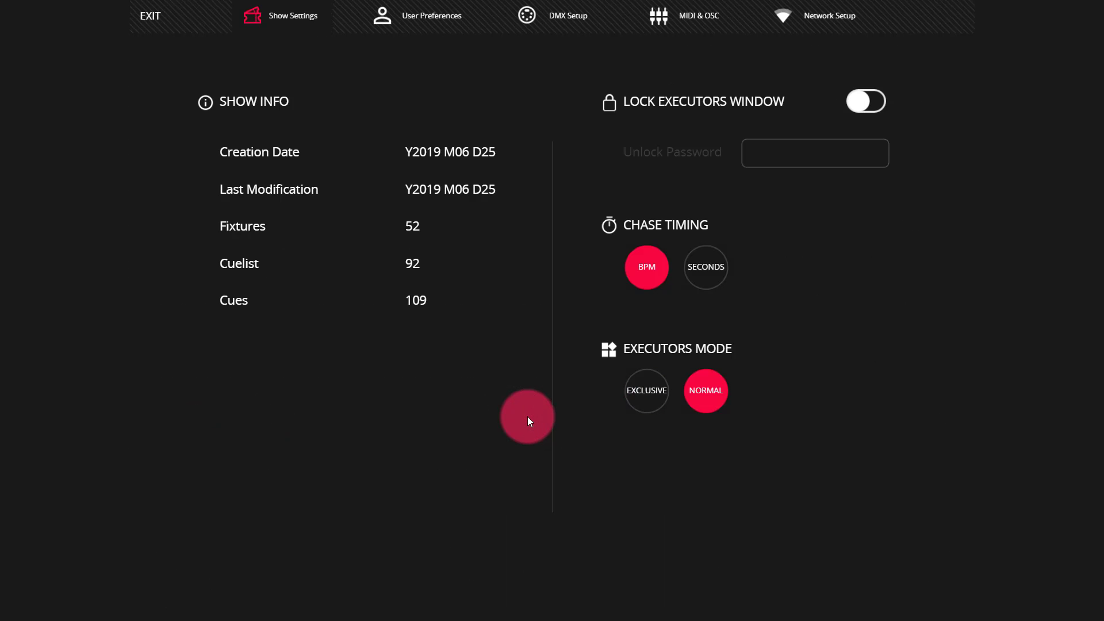
pyautogui.click(699, 24)
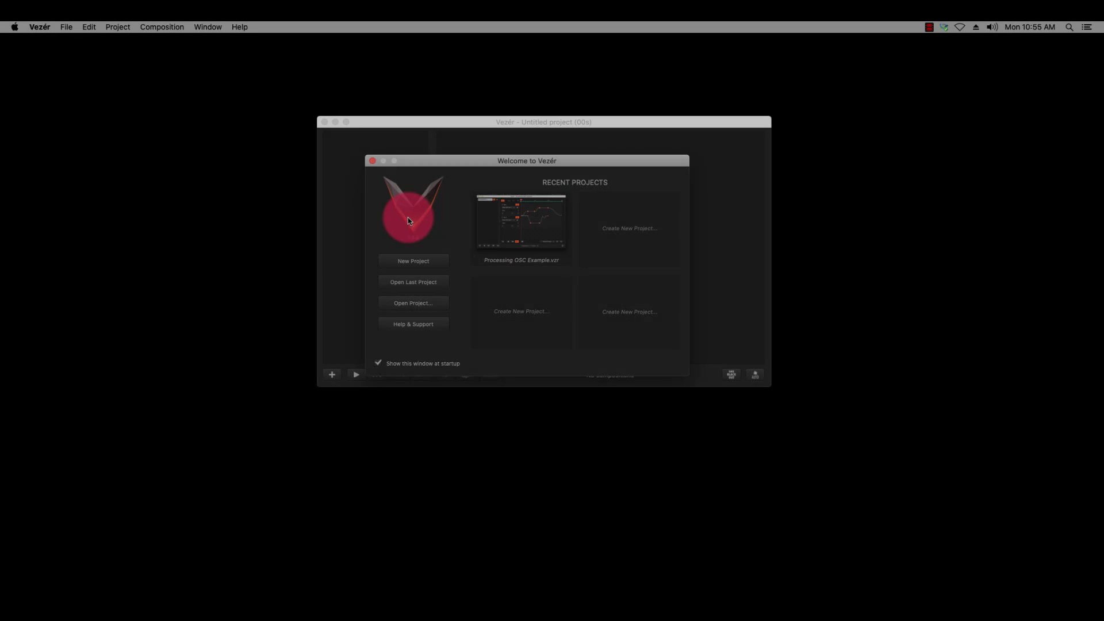
# Step: Switch to Vezér, create a new project and open the OSC preferences
pyautogui.click(414, 262)
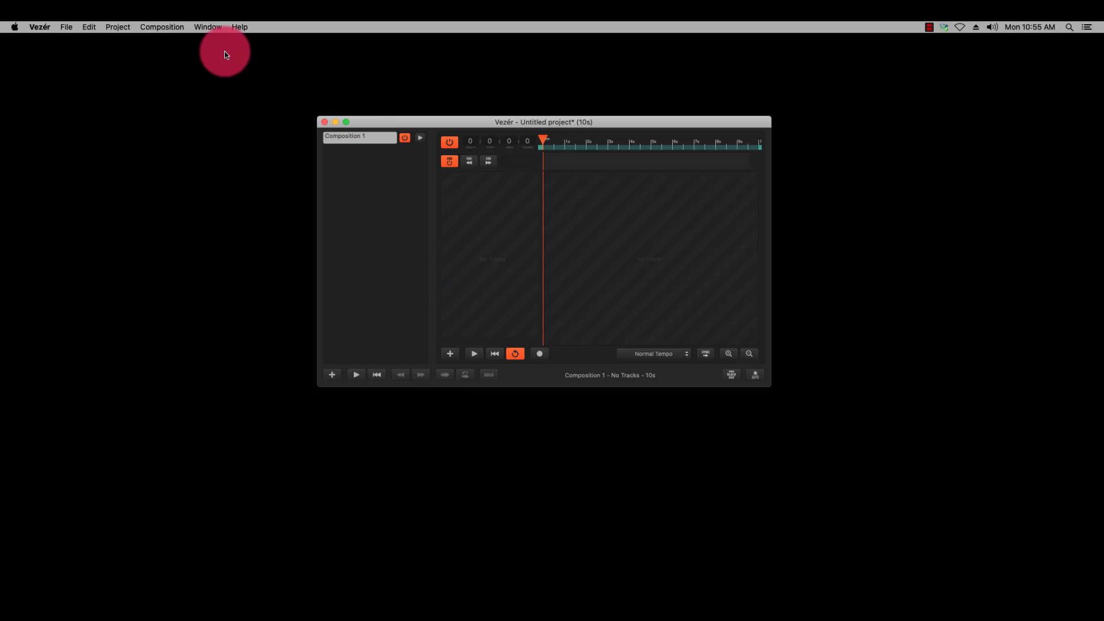
pyautogui.click(61, 27)
pyautogui.moveTo(39, 27)
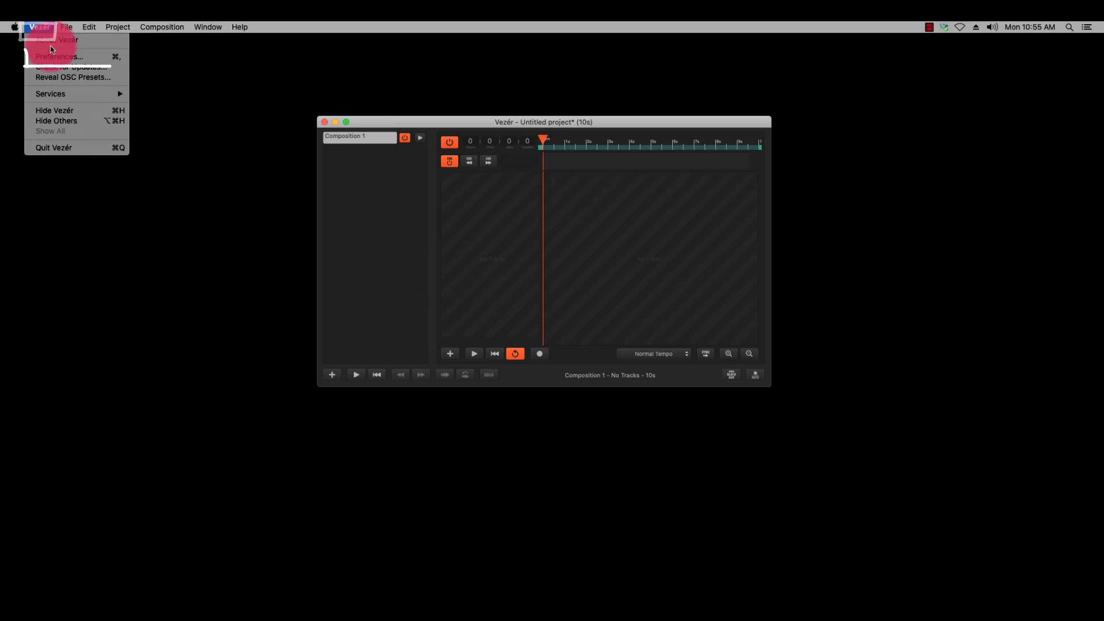
pyautogui.click(55, 58)
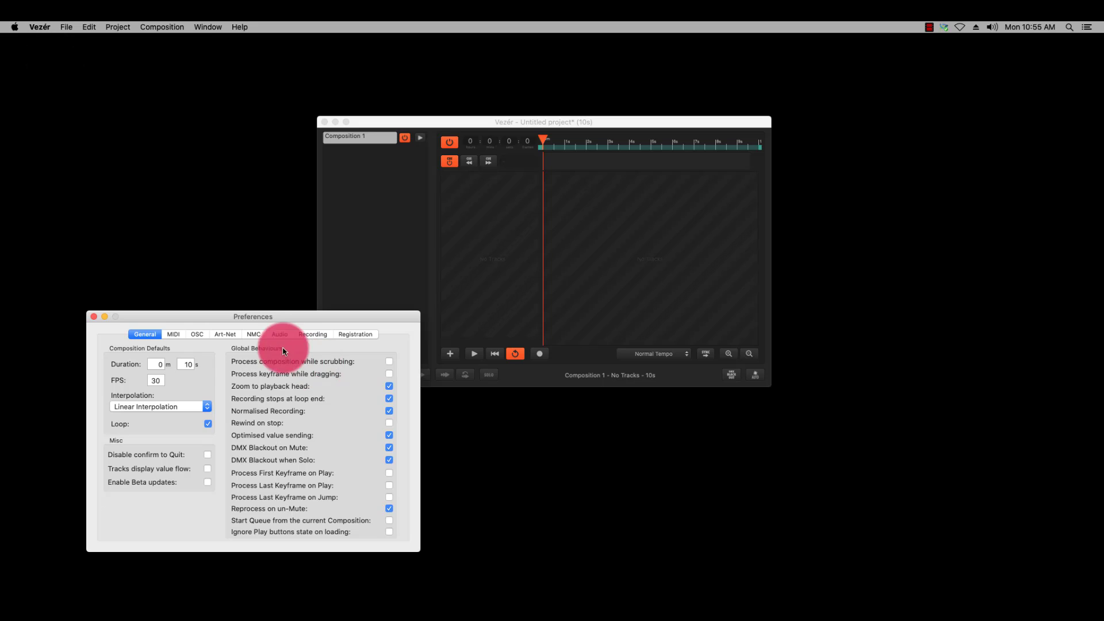
pyautogui.click(196, 340)
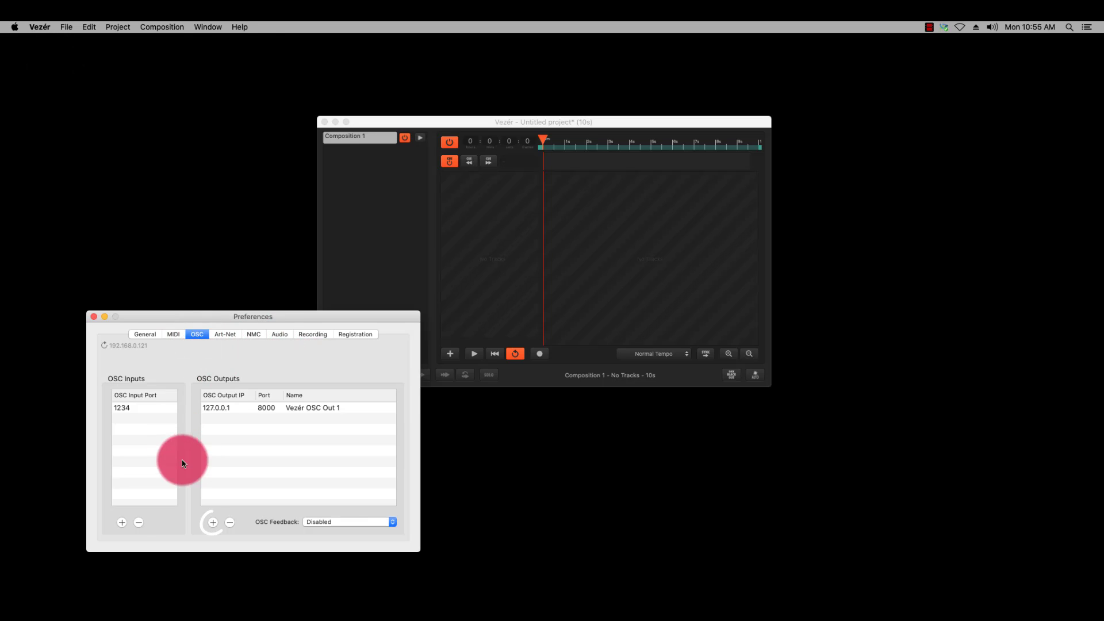
# Step: Add a second OSC output and set its IP to 192.168.0.202
pyautogui.click(213, 523)
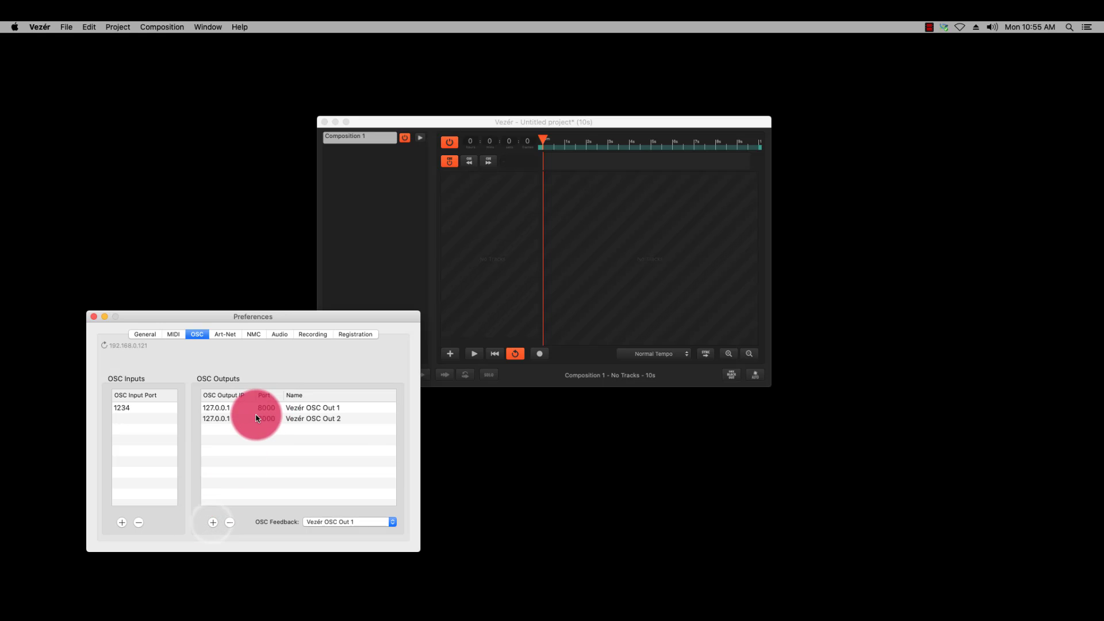
pyautogui.click(223, 419)
pyautogui.click(225, 420)
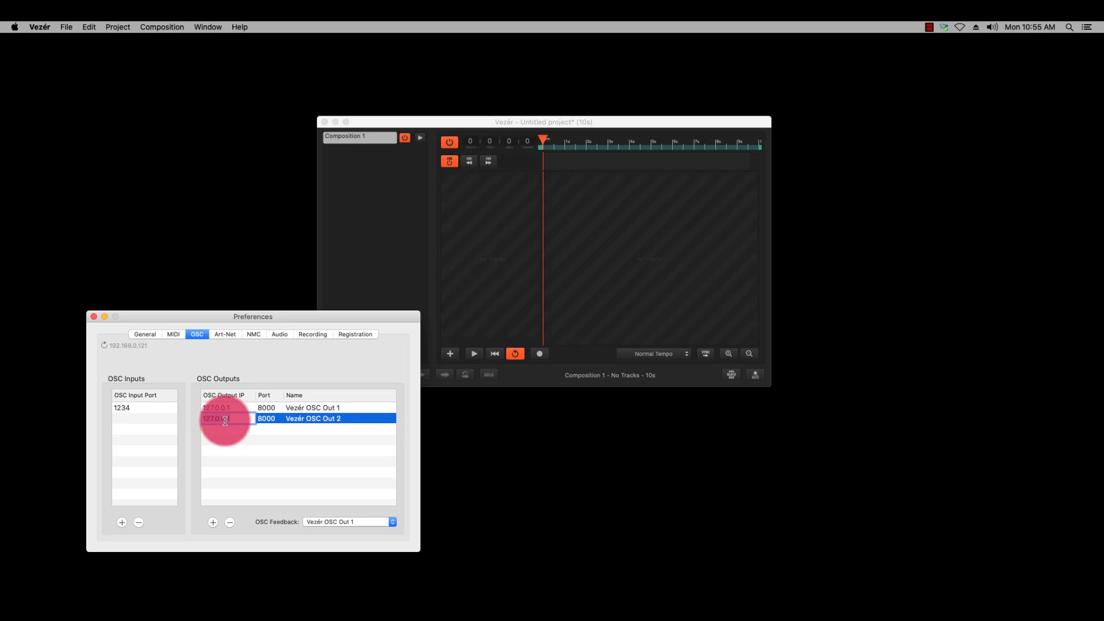
pyautogui.write('192.168.0.202')
pyautogui.click(270, 420)
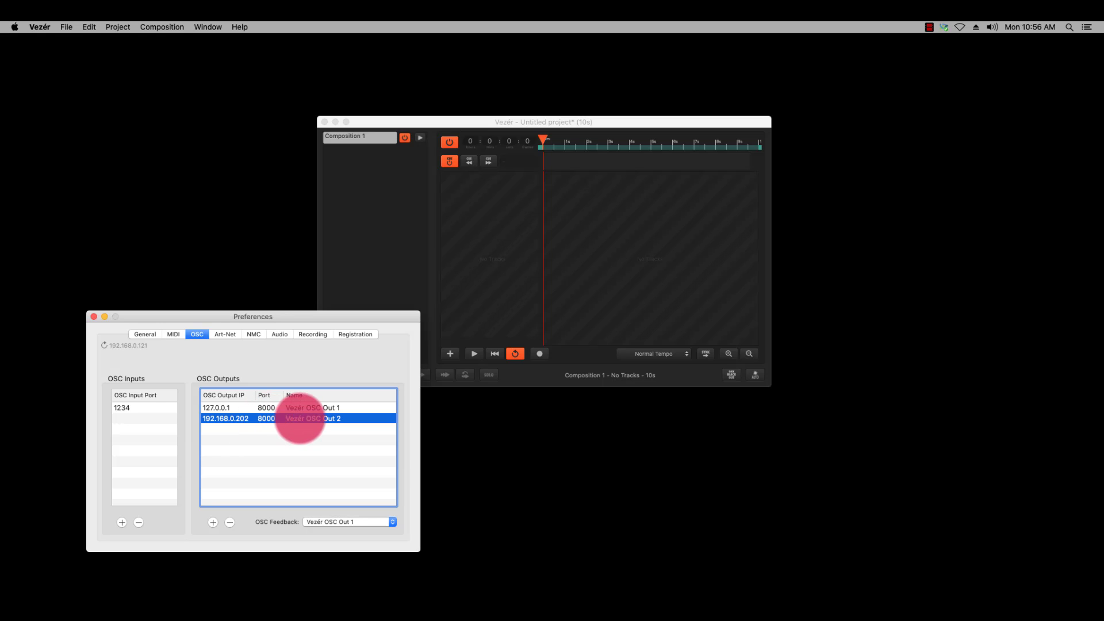
# Step: Name the new OSC output lightShark and close the preferences
pyautogui.doubleClick(300, 418)
pyautogui.press('BackSpace')
pyautogui.write('l')
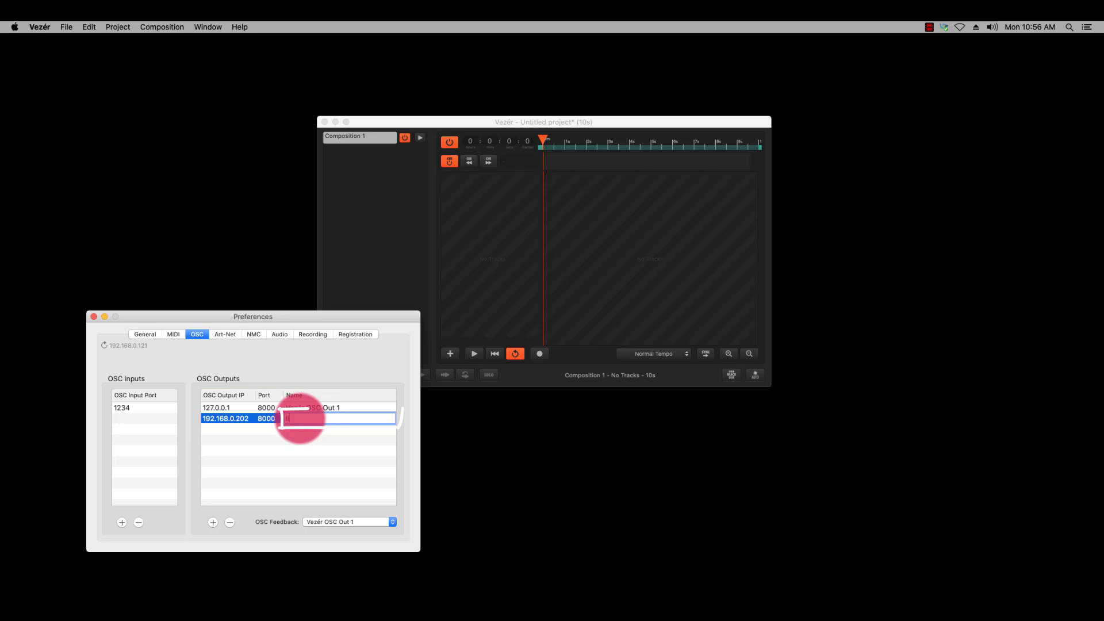
pyautogui.write('ightShark')
pyautogui.press('Return')
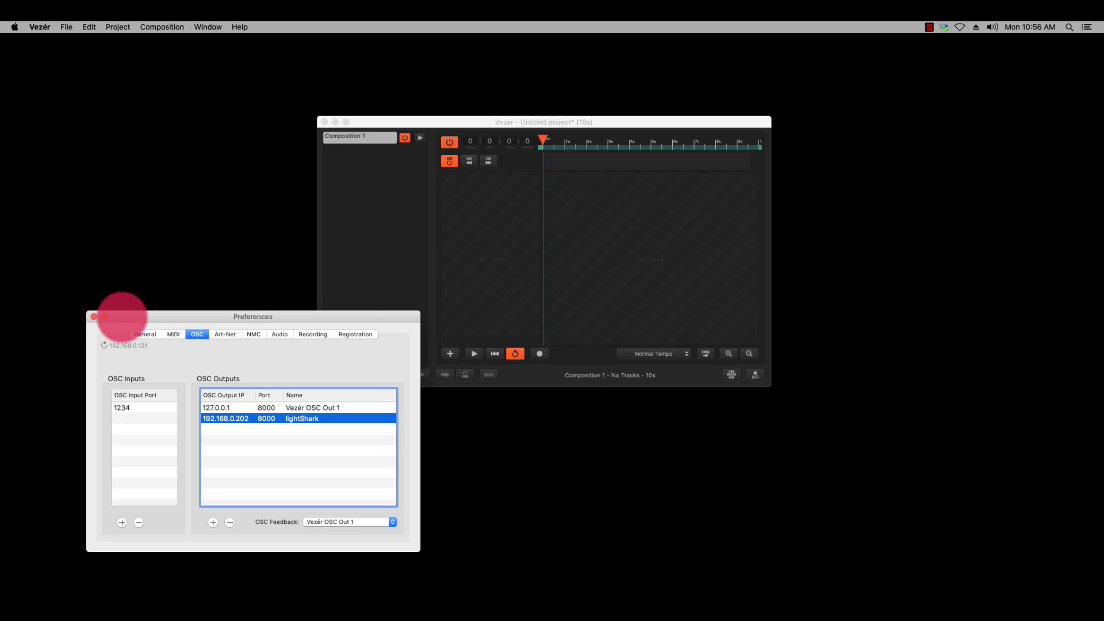
pyautogui.click(93, 317)
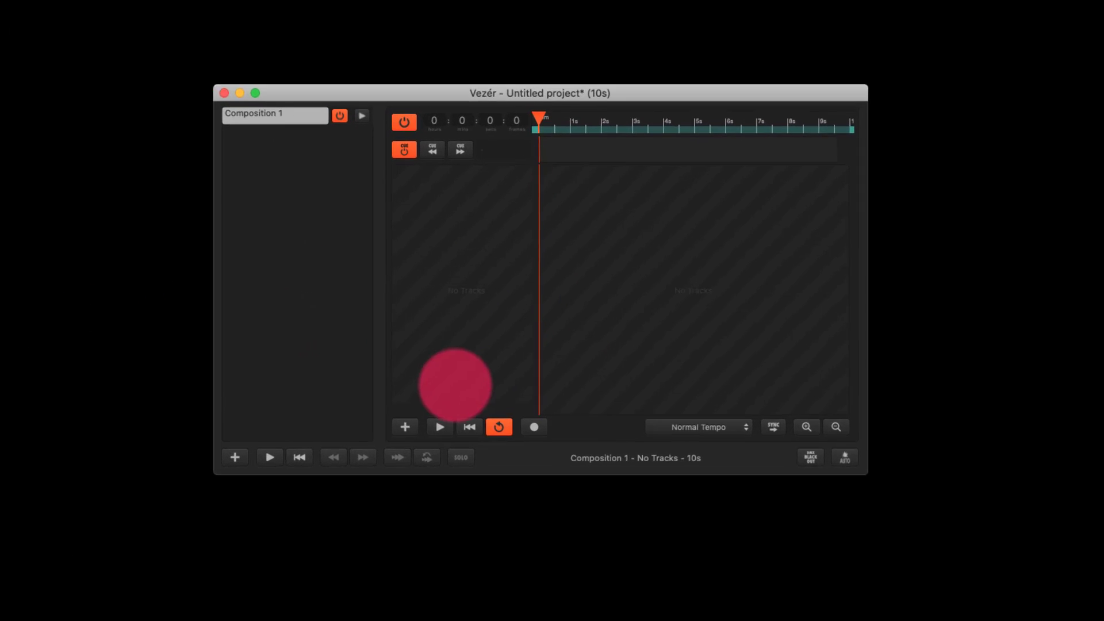
# Step: Add an OSC Flag track to Composition 1 and route it to the lightShark output
pyautogui.click(380, 467)
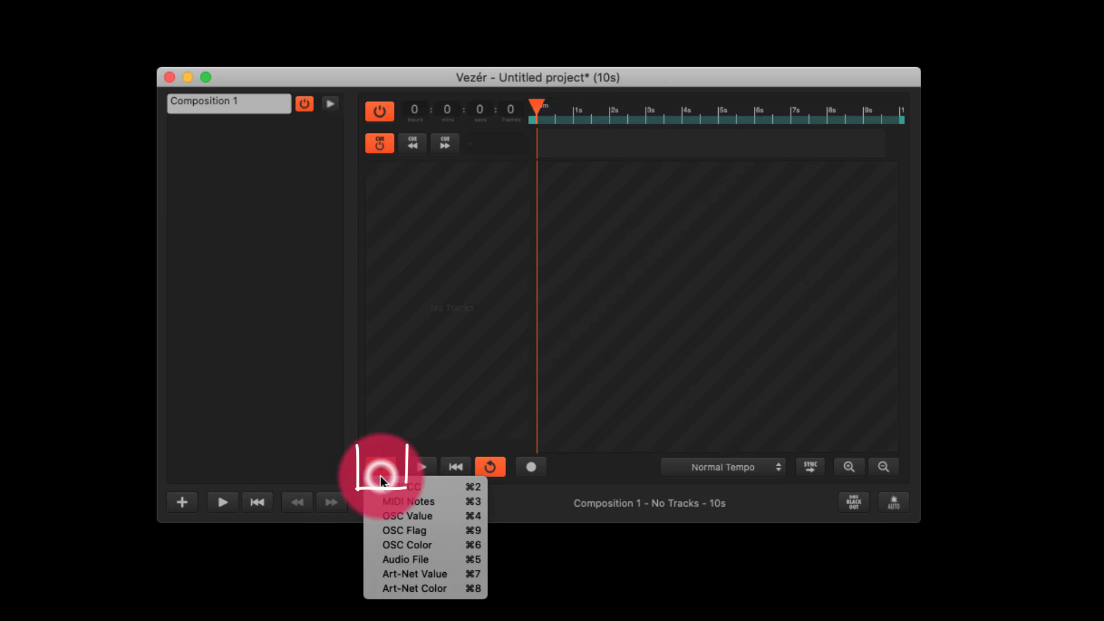
pyautogui.click(407, 534)
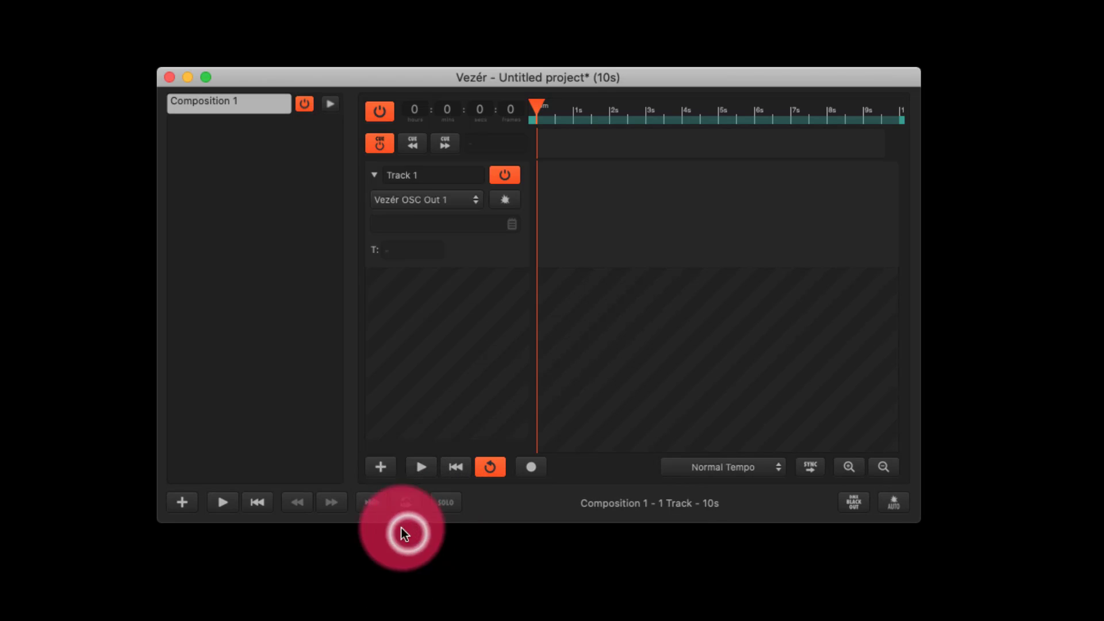
pyautogui.click(416, 201)
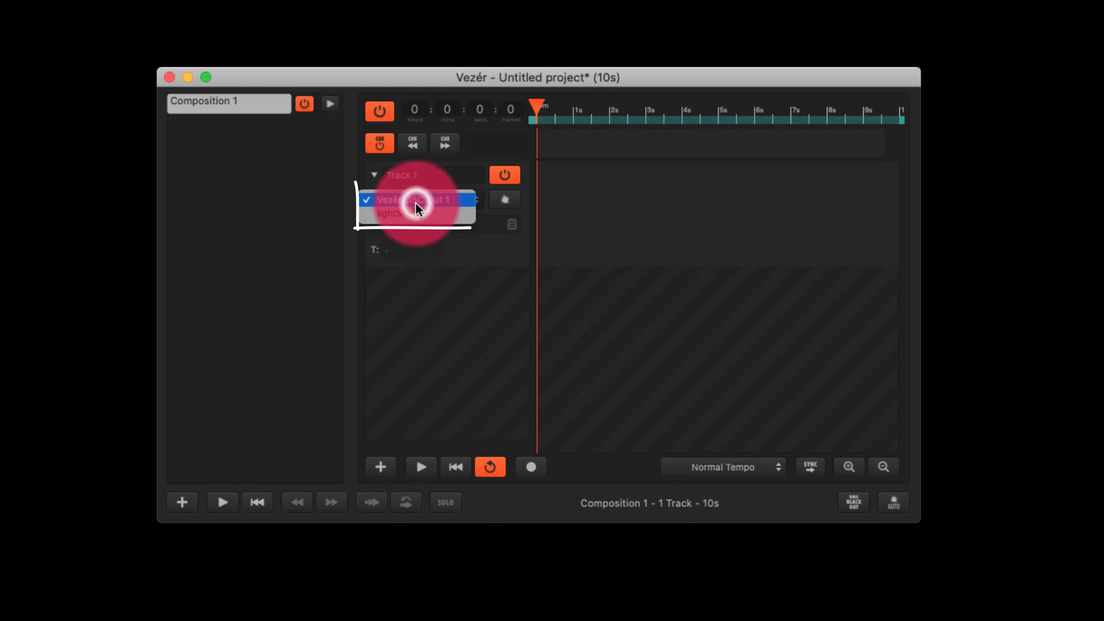
pyautogui.click(421, 212)
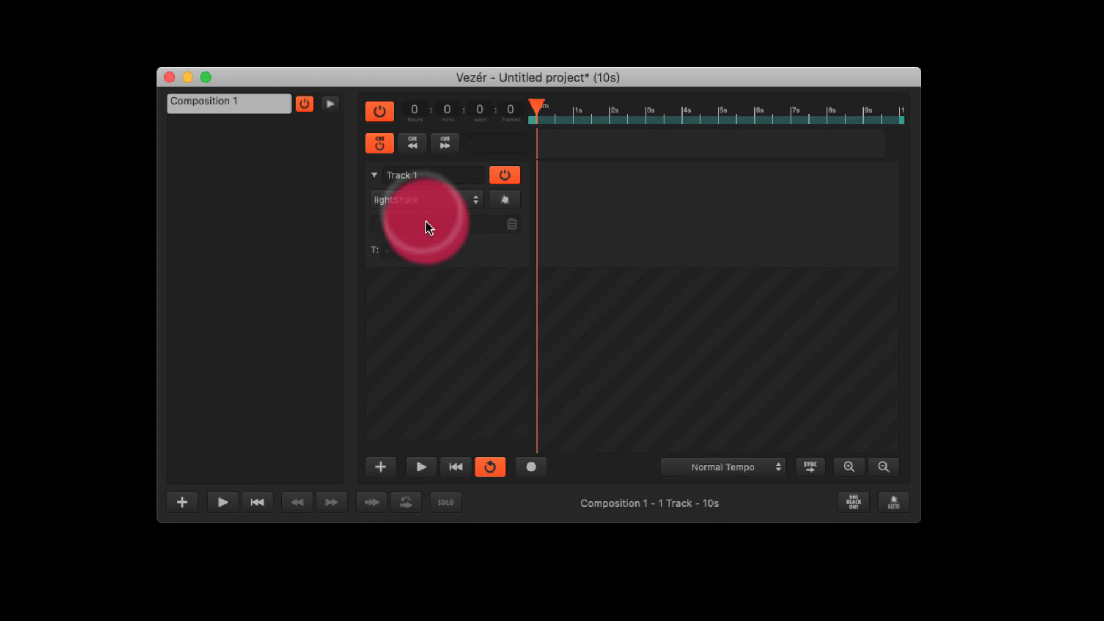
# Step: Place a flag on Track 1 at about 00:00:18, with its label near the track's upper edge
pyautogui.click(425, 226)
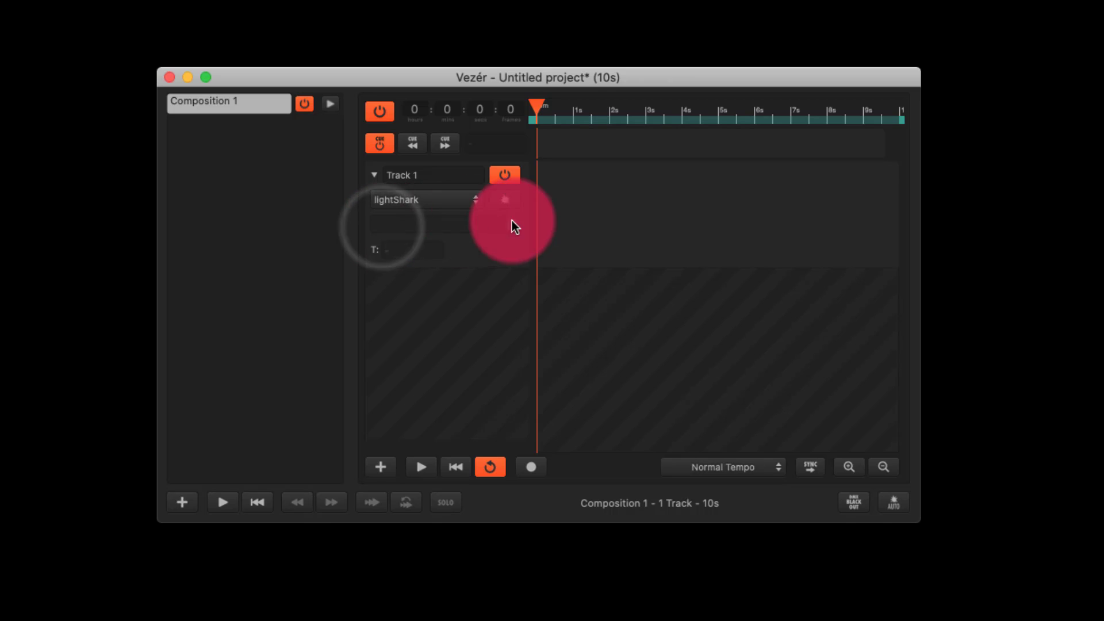
pyautogui.doubleClick(558, 209)
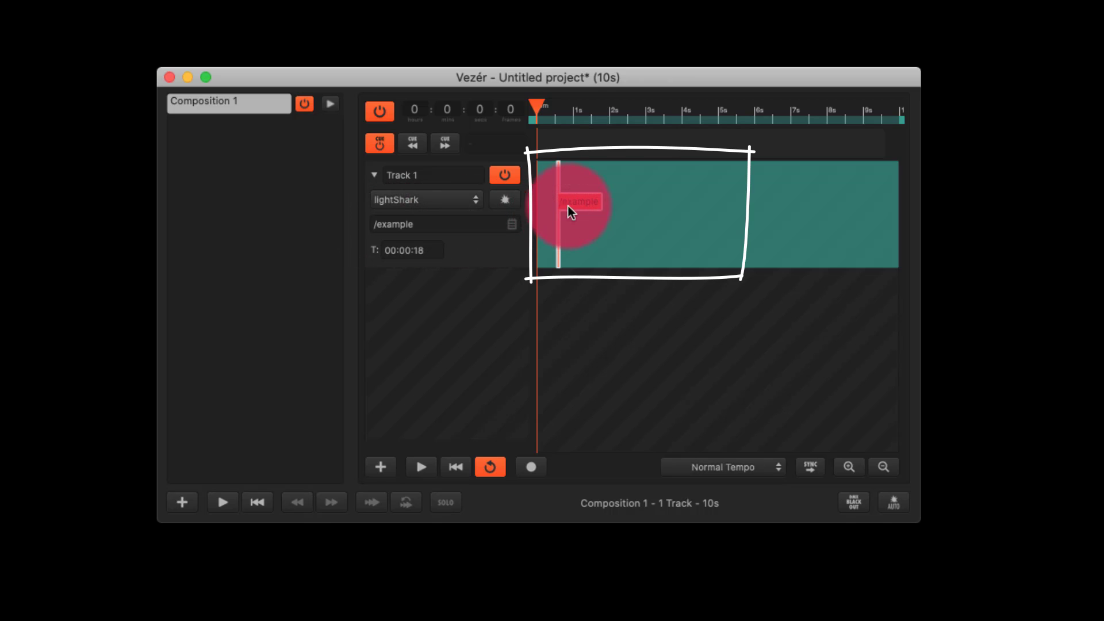
pyautogui.moveTo(568, 205); pyautogui.dragTo(571, 181)
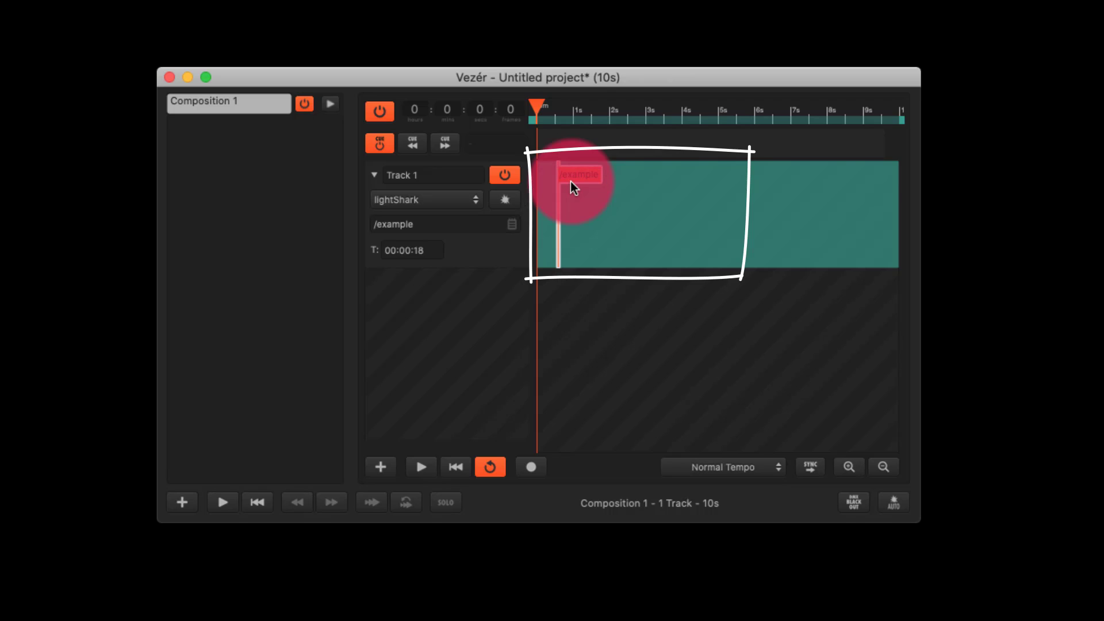
# Step: Set the flag's OSC message to /LS/Executor/1/1/1 <0>
pyautogui.click(443, 221)
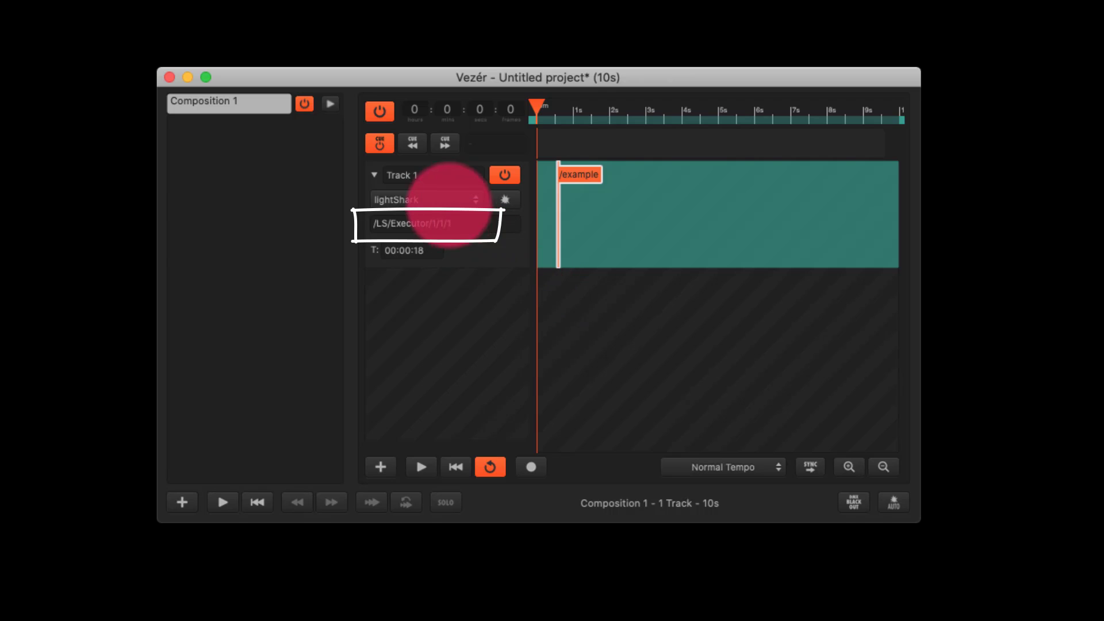
pyautogui.moveTo(463, 230); pyautogui.dragTo(296, 226)
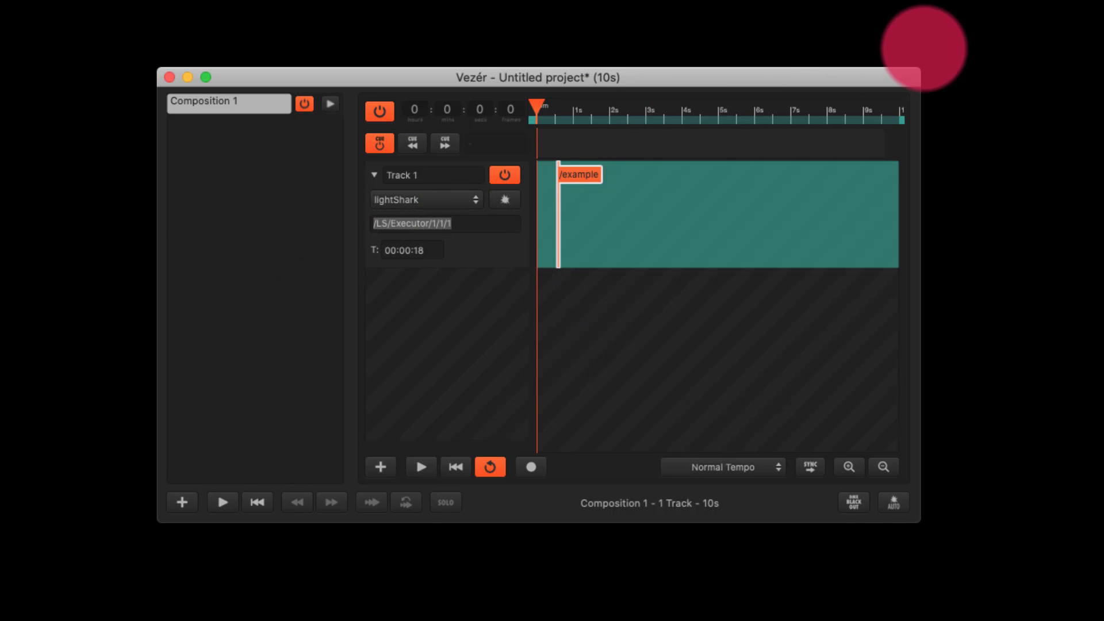
pyautogui.moveTo(461, 229); pyautogui.dragTo(615, 172)
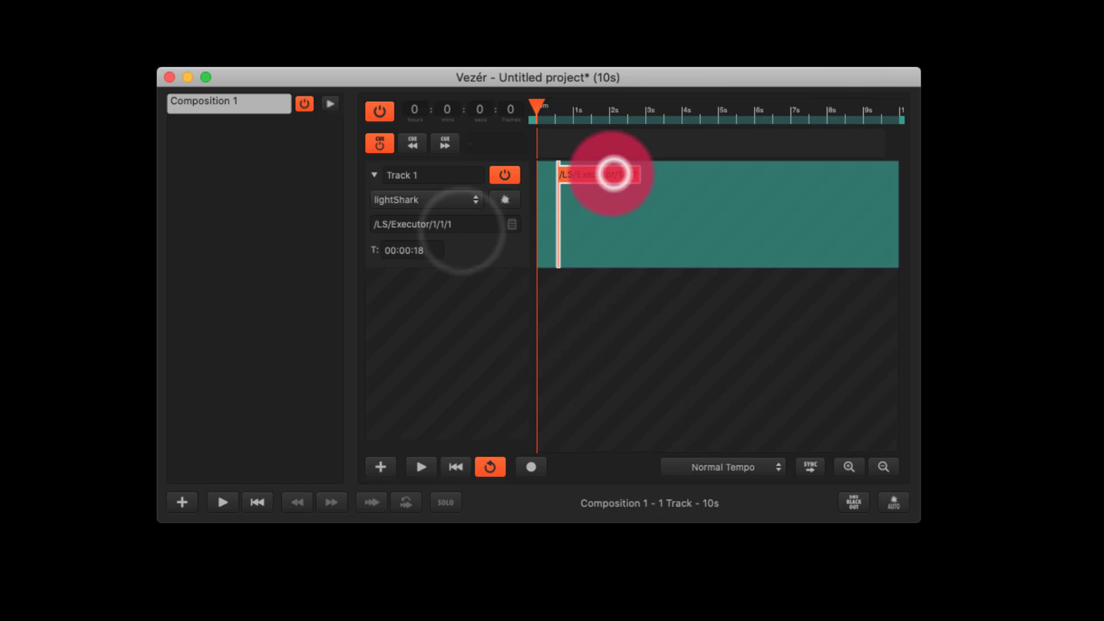
pyautogui.click(469, 224)
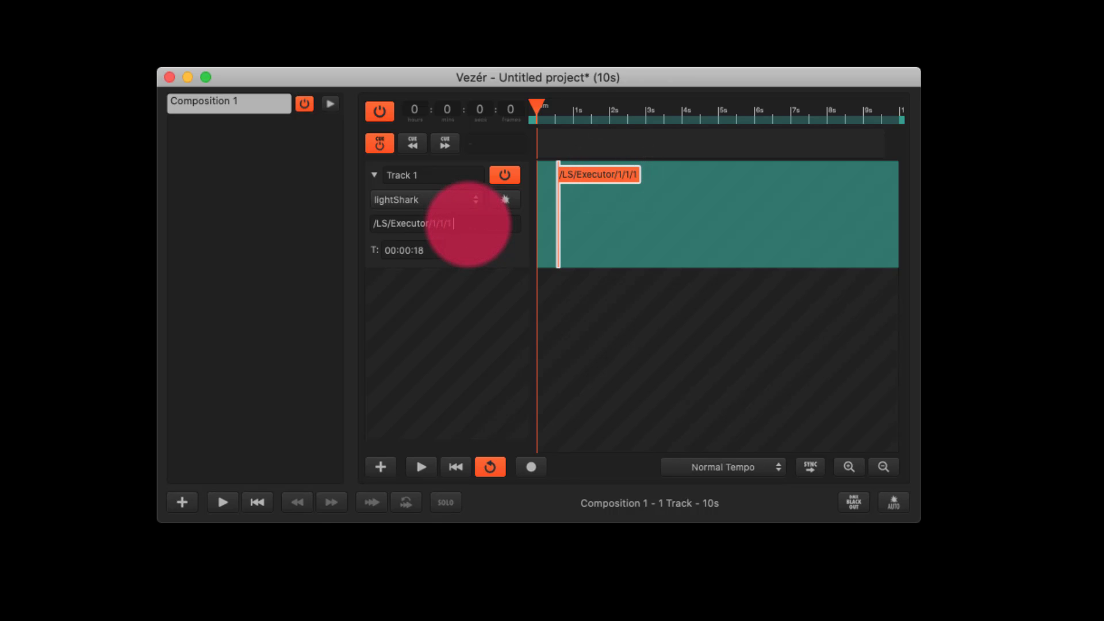
pyautogui.write('<0')
pyautogui.write('>')
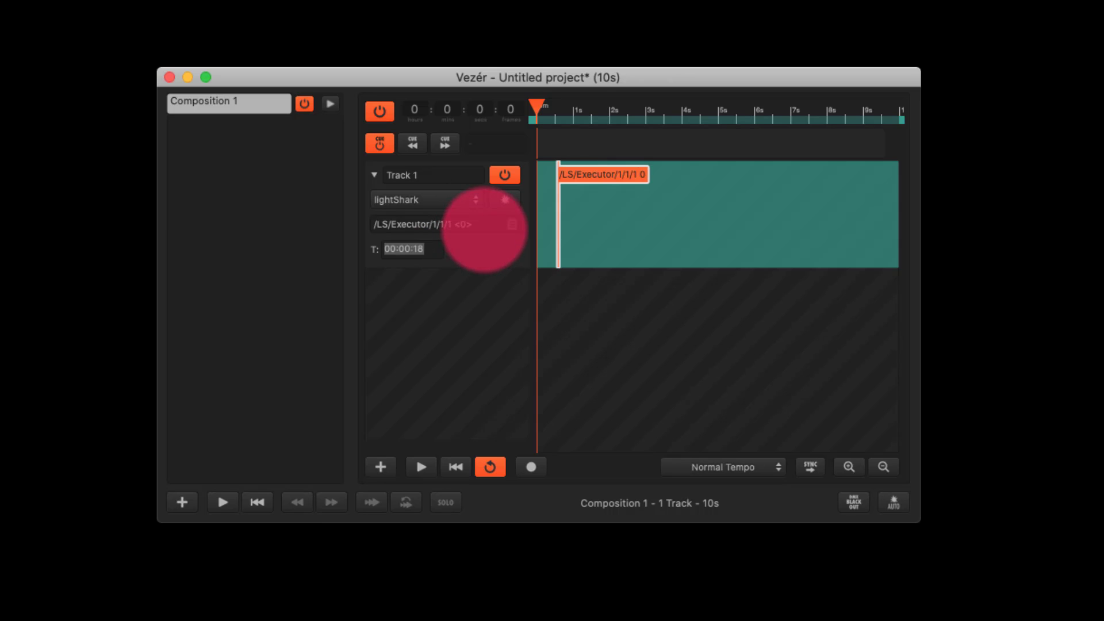
pyautogui.click(480, 254)
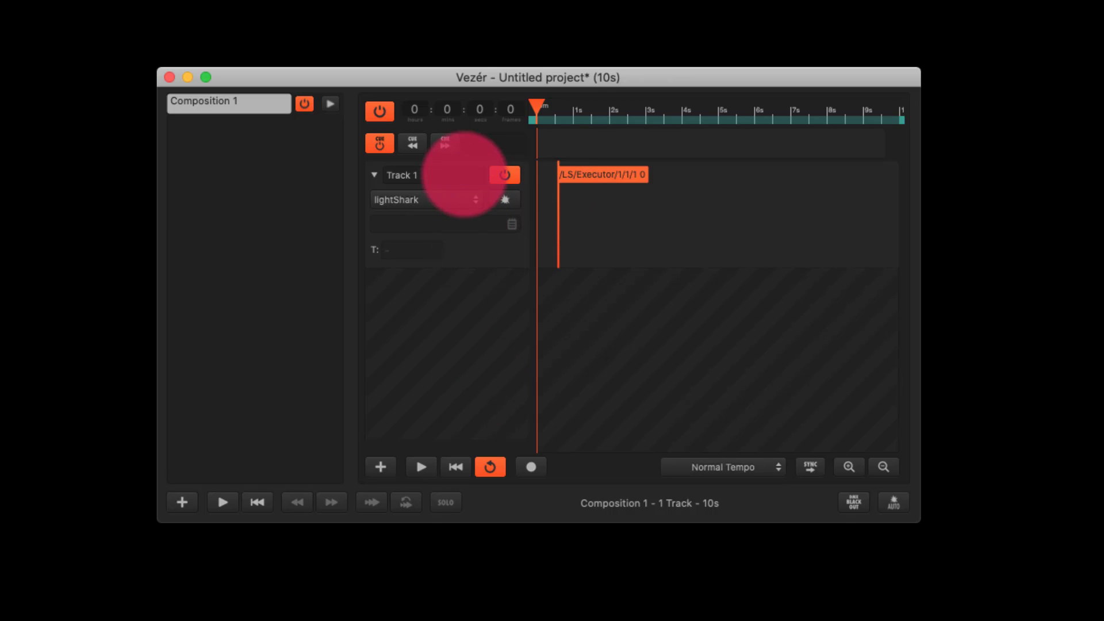
# Step: Paste a copy of the flag at the start of the timeline and move the original flag to about 00:02:27
pyautogui.click(593, 172)
pyautogui.rightClick(587, 174)
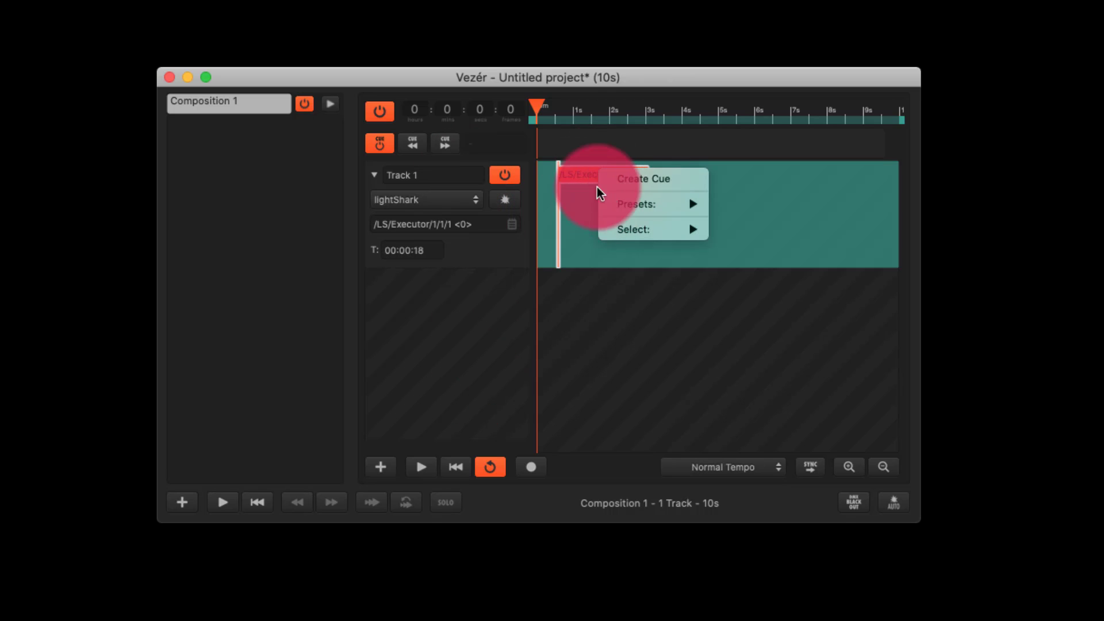
pyautogui.click(581, 181)
pyautogui.press('super+v')
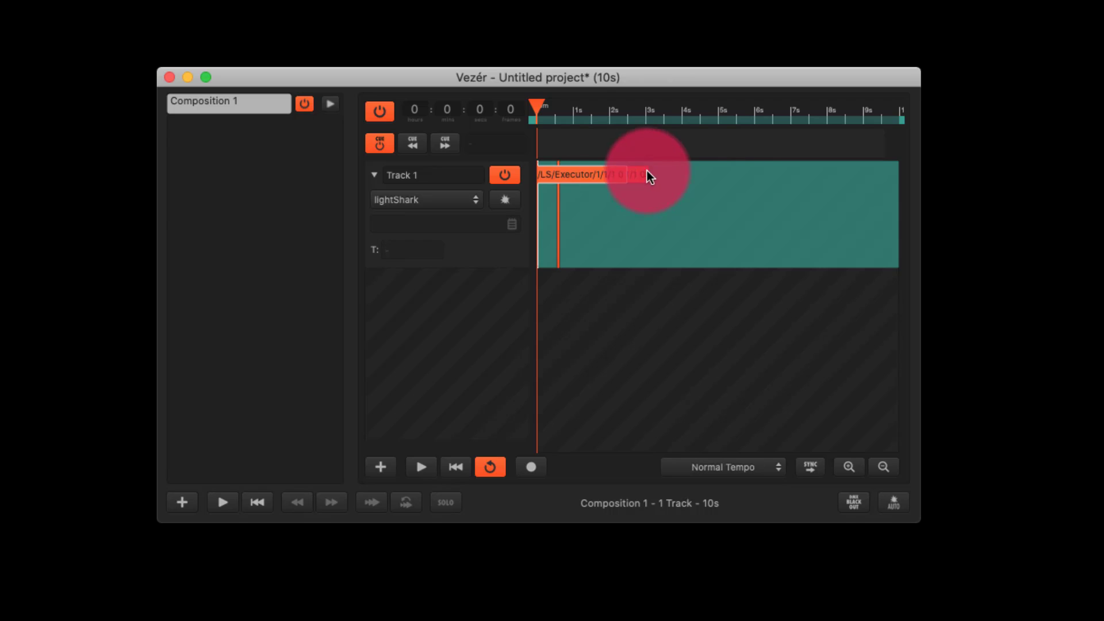
pyautogui.moveTo(579, 177)
pyautogui.mouseDown()
pyautogui.moveTo(684, 168)
pyautogui.moveTo(661, 189)
pyautogui.moveTo(658, 180)
pyautogui.mouseUp()
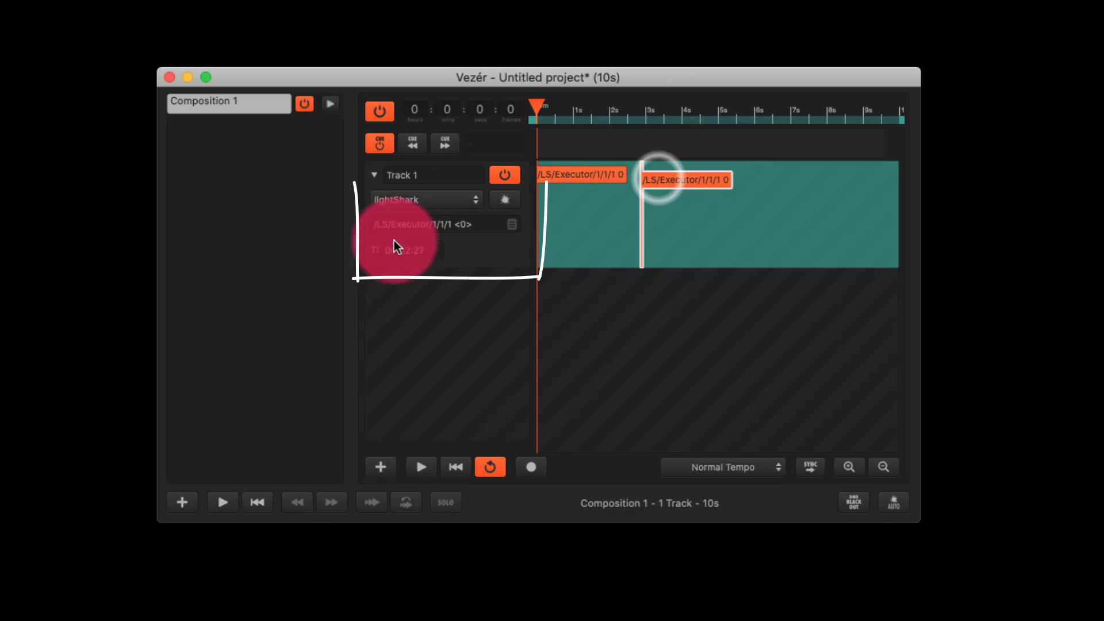
# Step: Change the moved flag's OSC message to /LS/Executor/1/1/2 <0>
pyautogui.click(454, 226)
pyautogui.press('BackSpace')
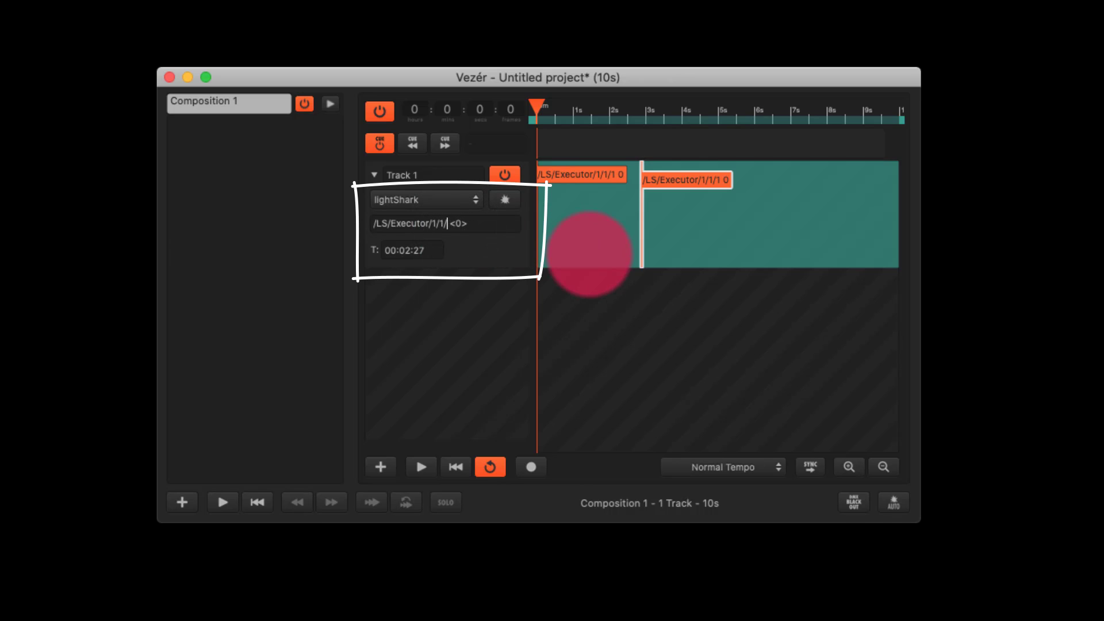
pyautogui.write('2')
pyautogui.press('Tab')
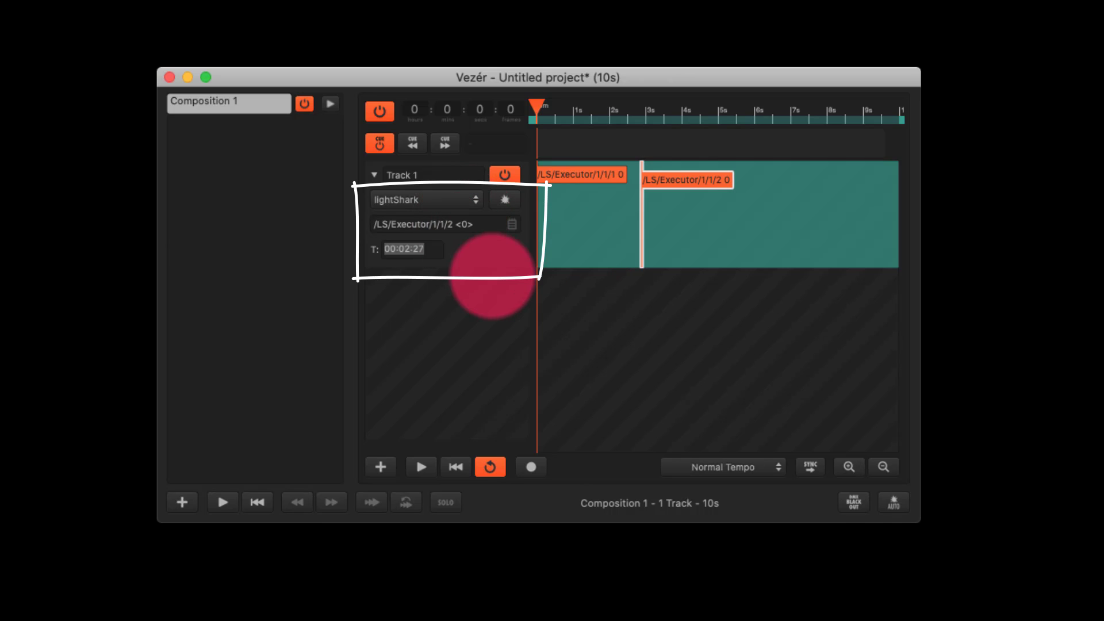
pyautogui.click(492, 274)
# Step: Deselect the flags and play the composition from the start to trigger both executors
pyautogui.click(572, 212)
pyautogui.click(655, 181)
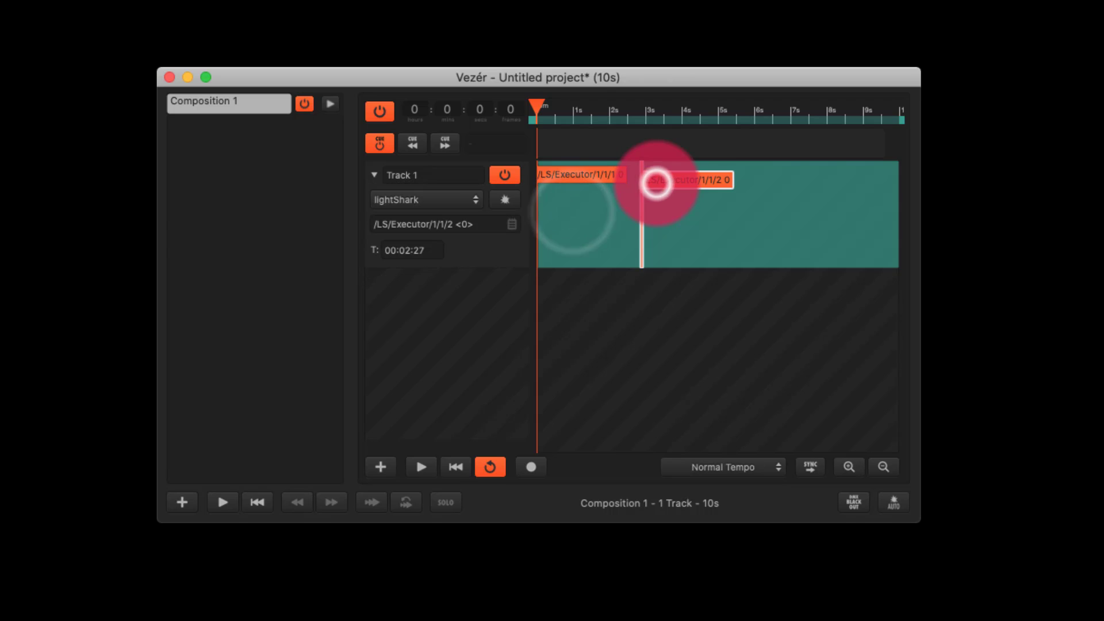
pyautogui.click(602, 259)
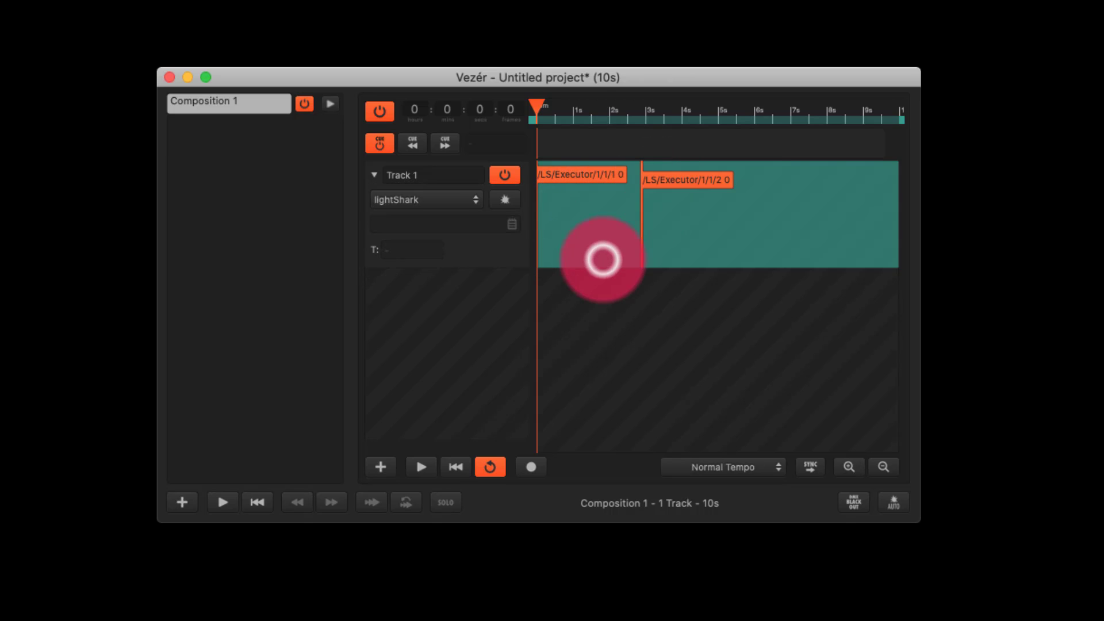
pyautogui.click(638, 303)
pyautogui.press('space')
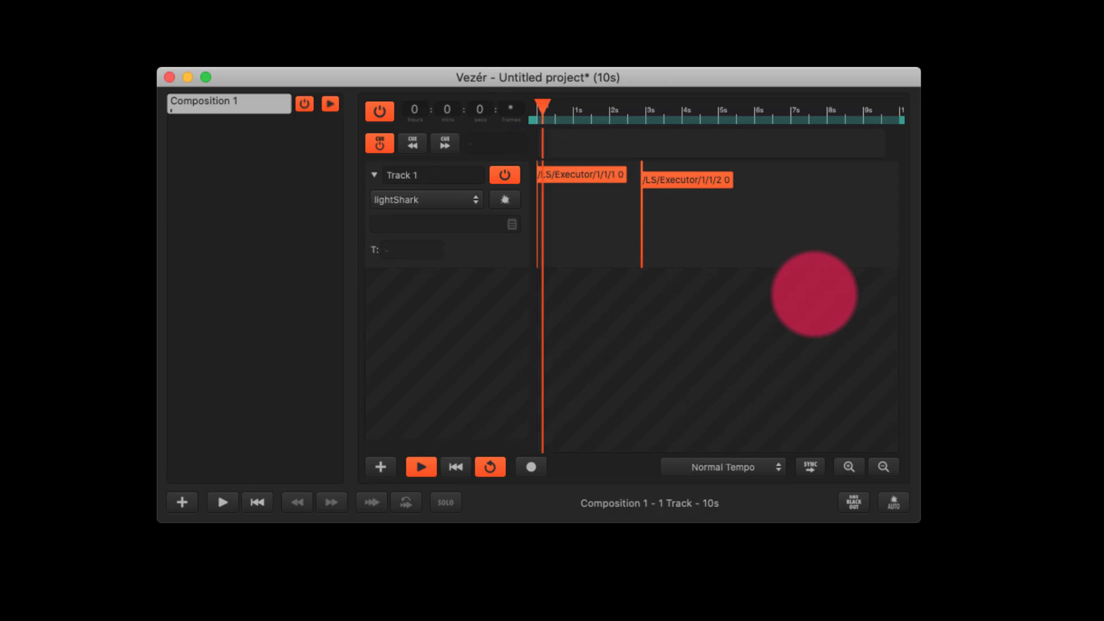